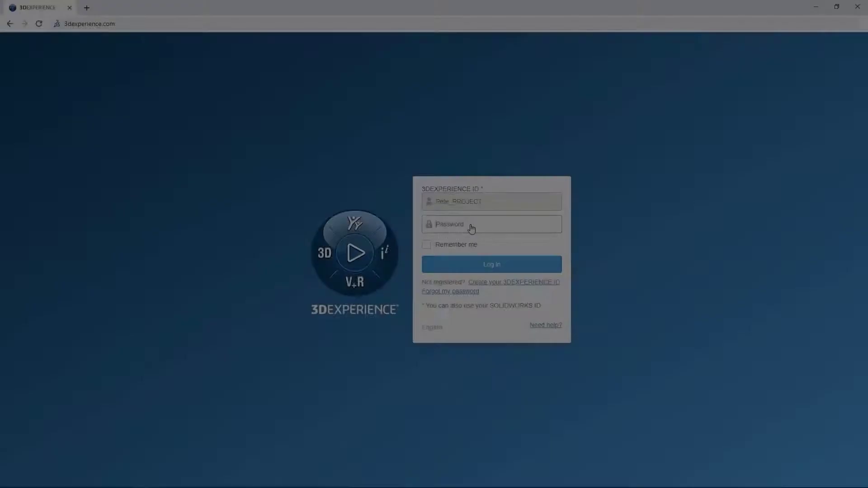
- Sign in with the account password and scroll the DTV Shredder Community feed to the Dinner Options post
text(********)
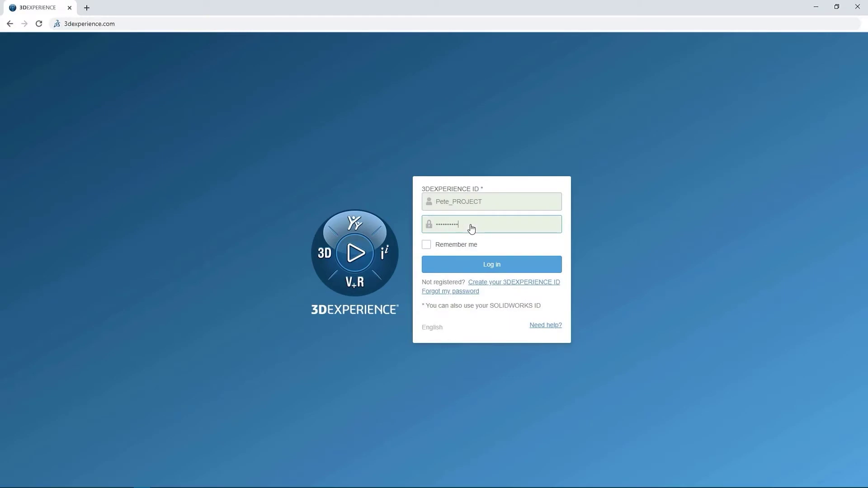
click(481, 265)
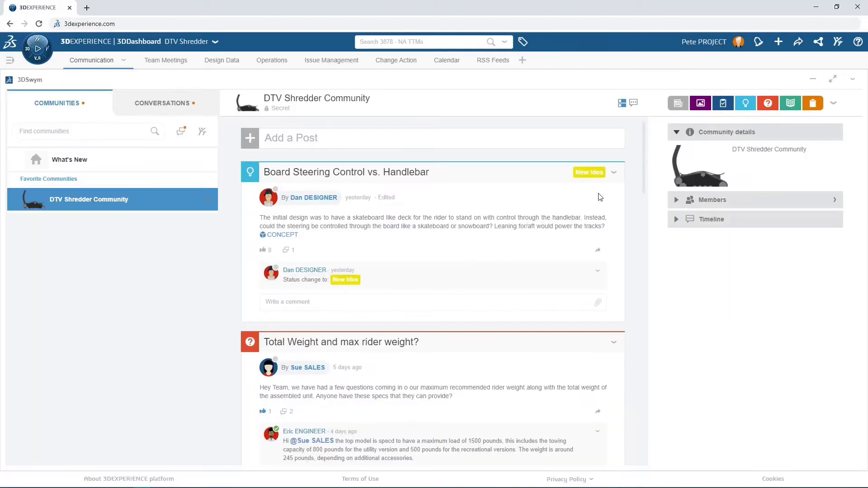
scroll(643, 171, down, 2)
drag(642, 172, 640, 201)
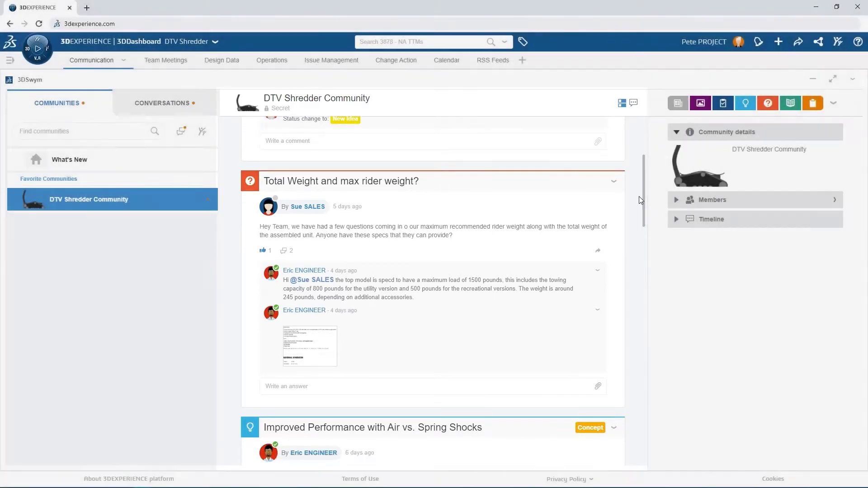
drag(640, 200, 635, 281)
- Open the SCRUM - ALL DEPARTMENTS board from Team Meetings, review the meeting attendees, and bring up E-Note tools
click(155, 67)
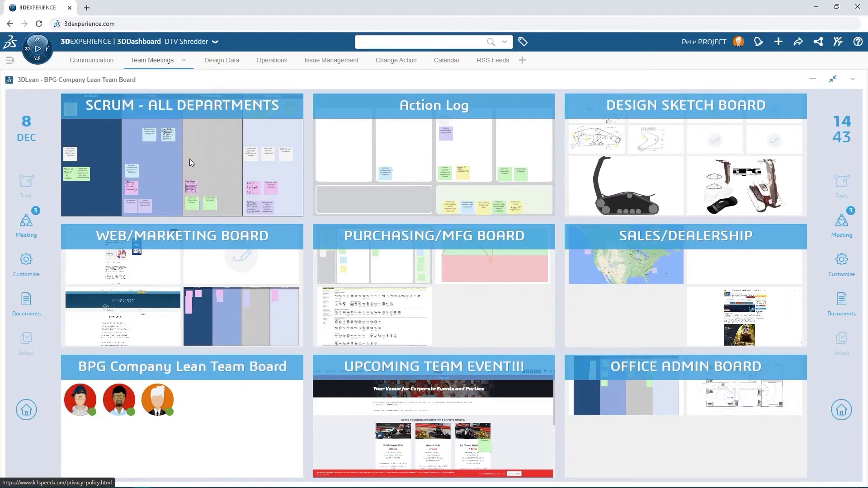
click(188, 159)
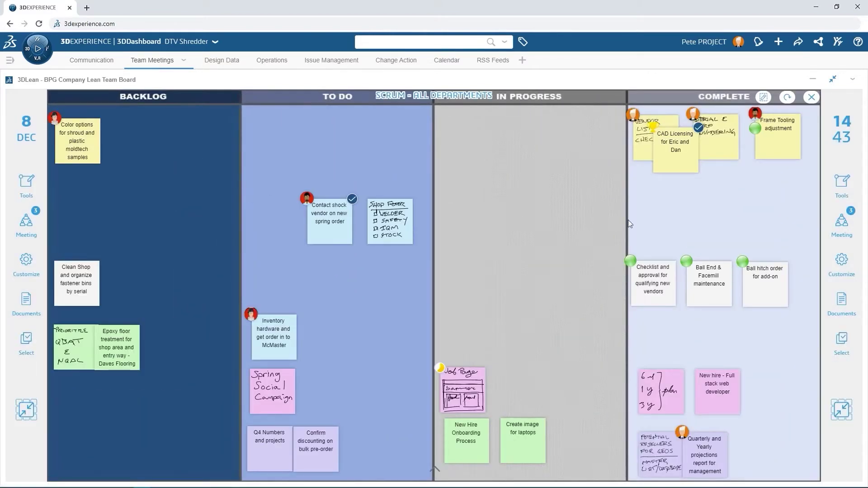
click(838, 229)
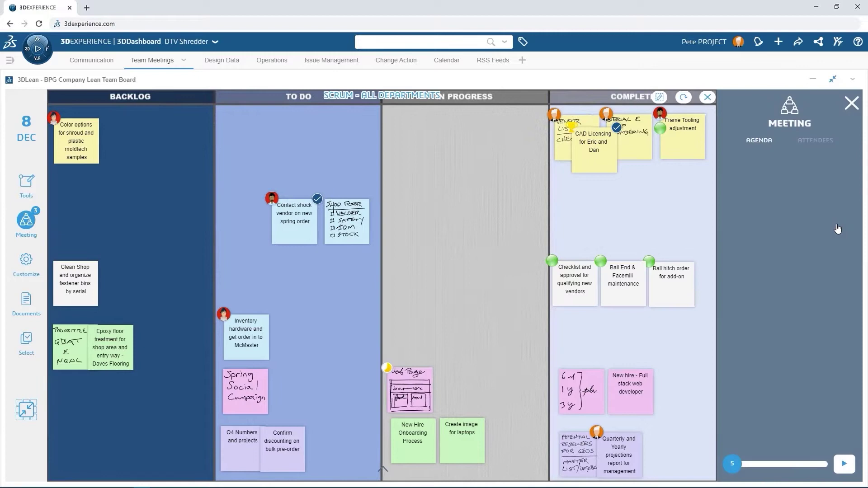
click(816, 142)
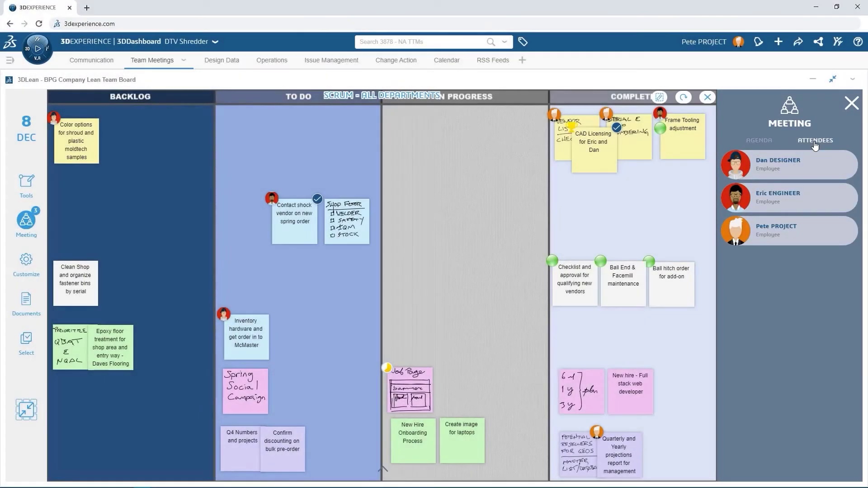
click(851, 103)
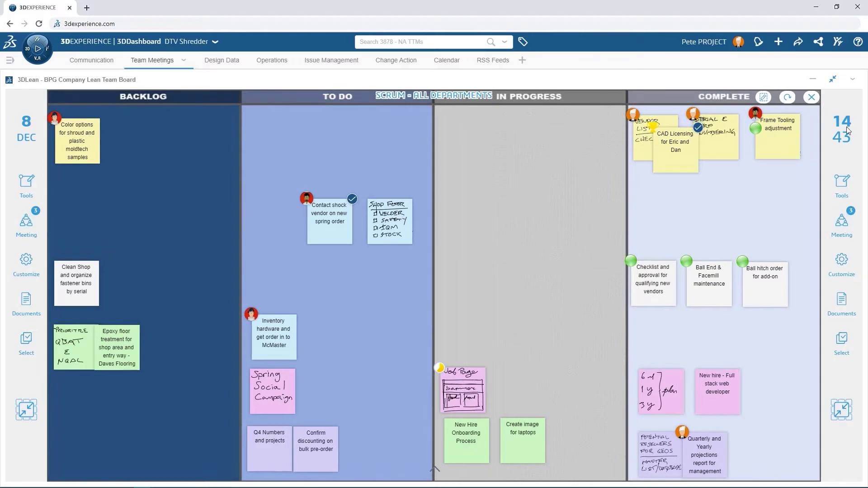
click(841, 181)
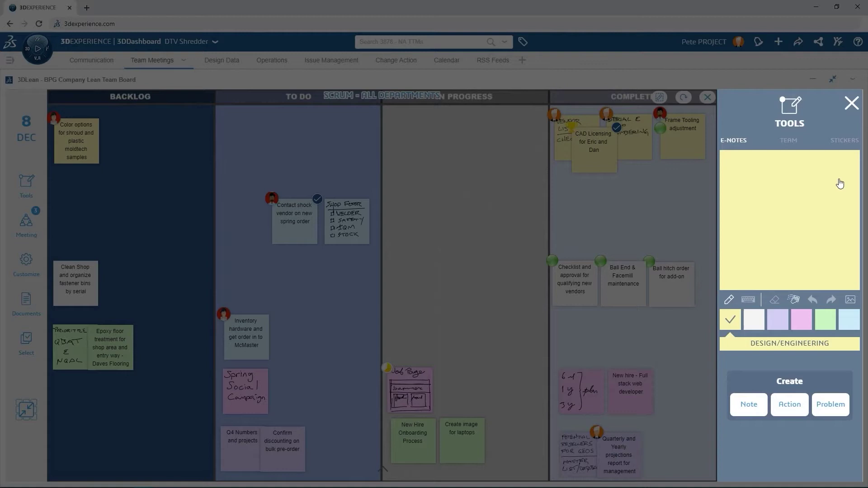
- Post a yellow problem note 'Rideability - Create a more unique riding experience' and place it in TO DO
click(748, 300)
click(751, 320)
click(777, 320)
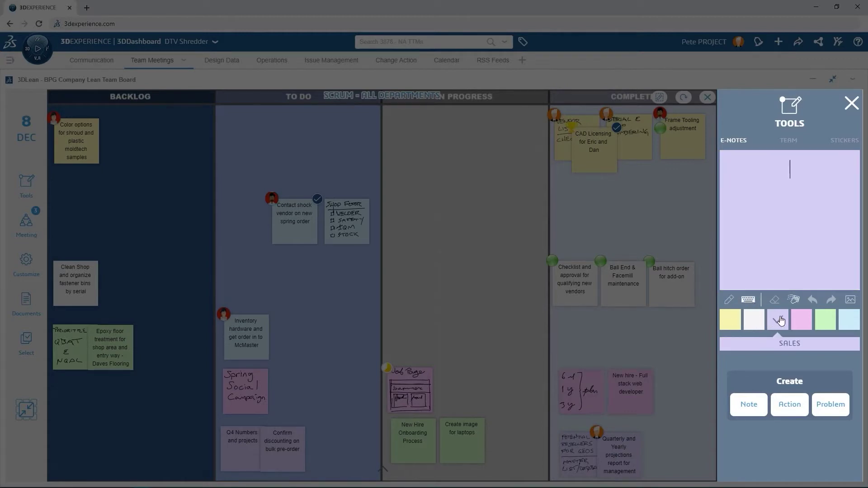
click(803, 321)
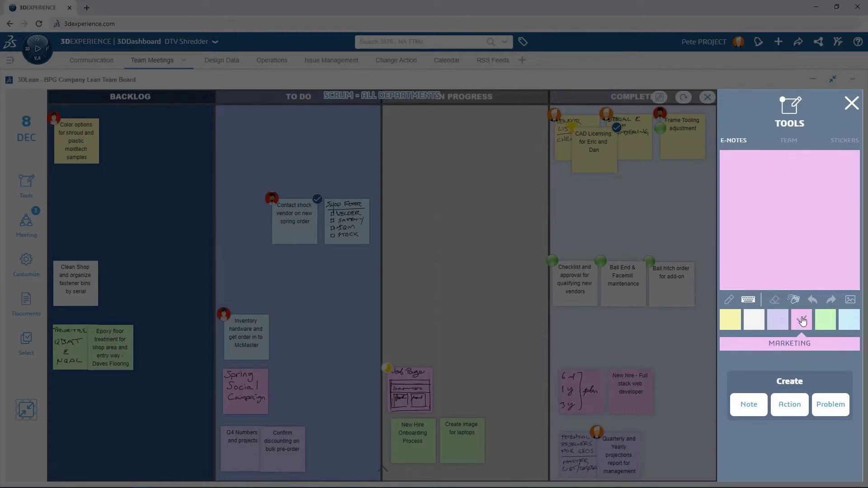
click(735, 324)
text(Rideability - Create a more unique riding experience)
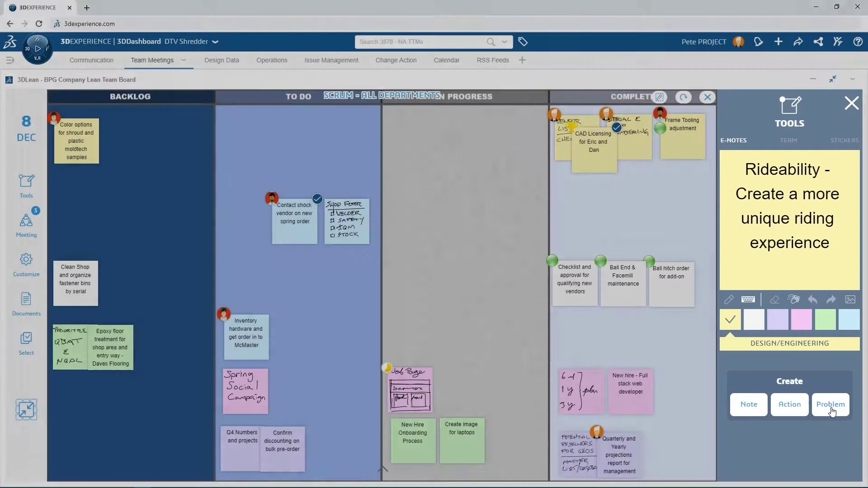
click(831, 406)
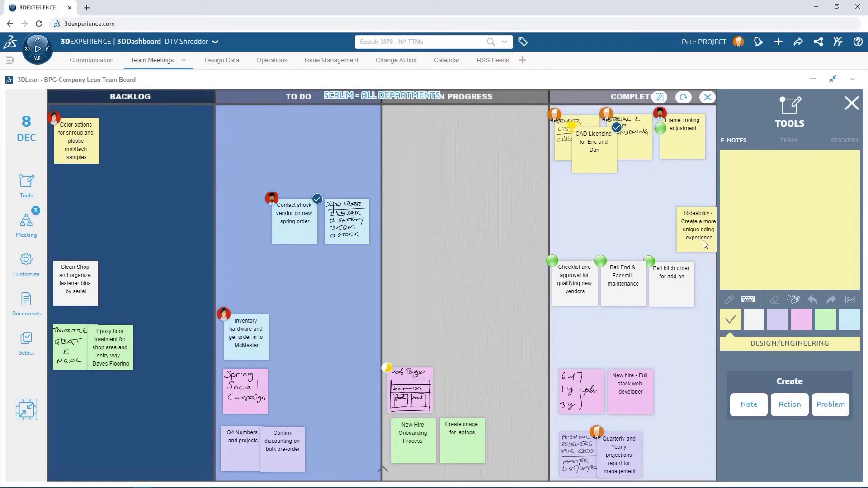
drag(705, 245, 251, 151)
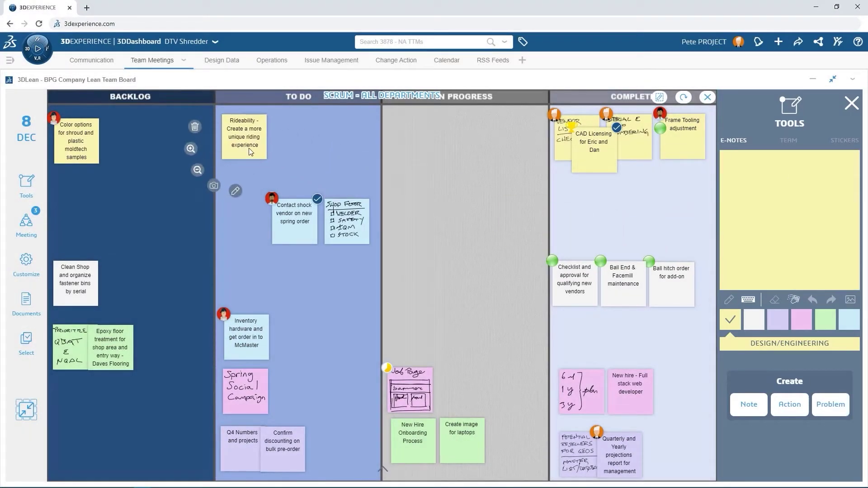
- Add a 'Skateboard Deck to accomodate a wide range of riders and riding styles' action to Rideability
click(235, 192)
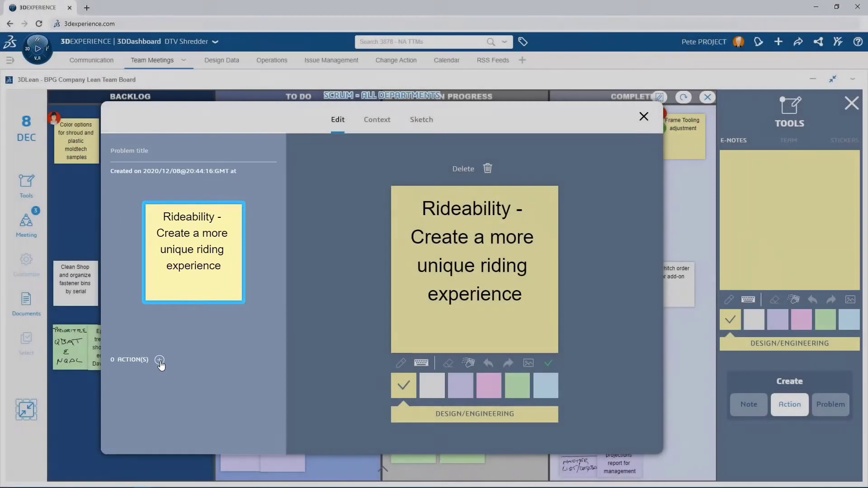
click(159, 360)
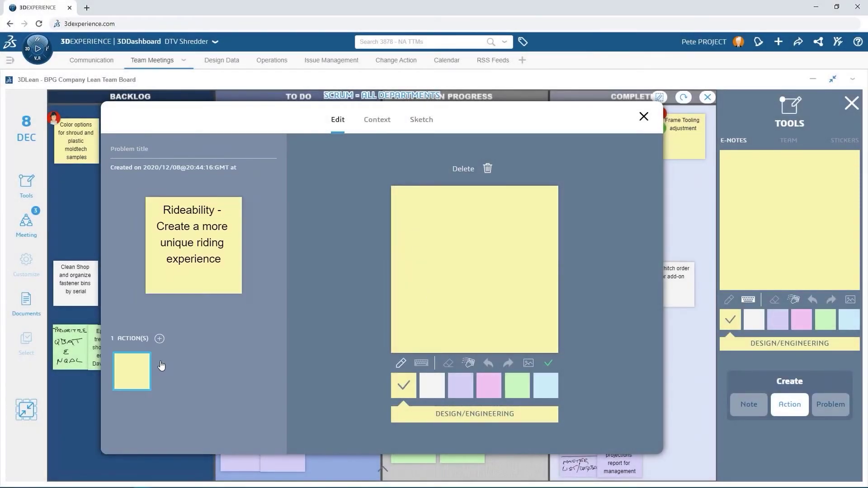
click(420, 363)
text(Skateboard Deck to accomodate a wide range of riders and riding styles)
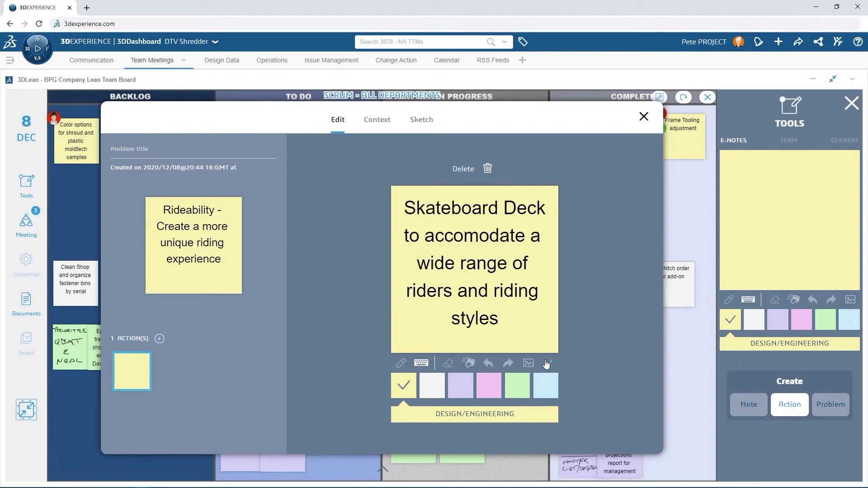
click(546, 365)
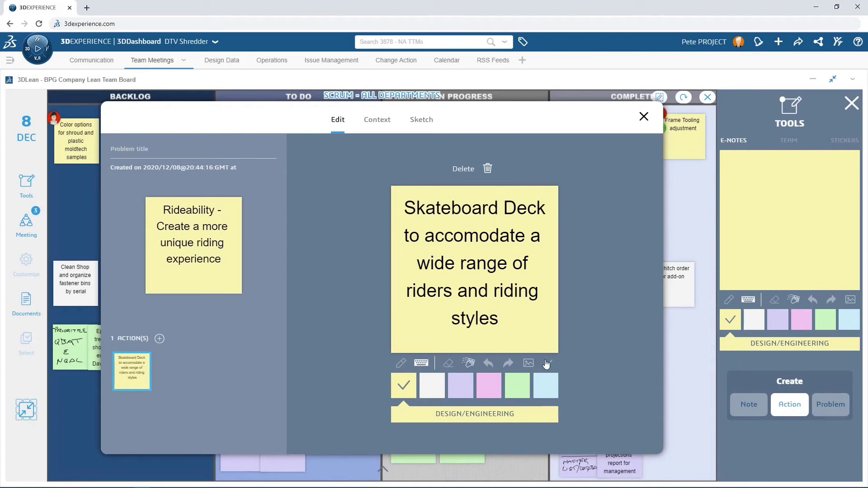
- Add a second action reading 'Pivoting system to integrate with current clutch to control tracks…'
click(159, 339)
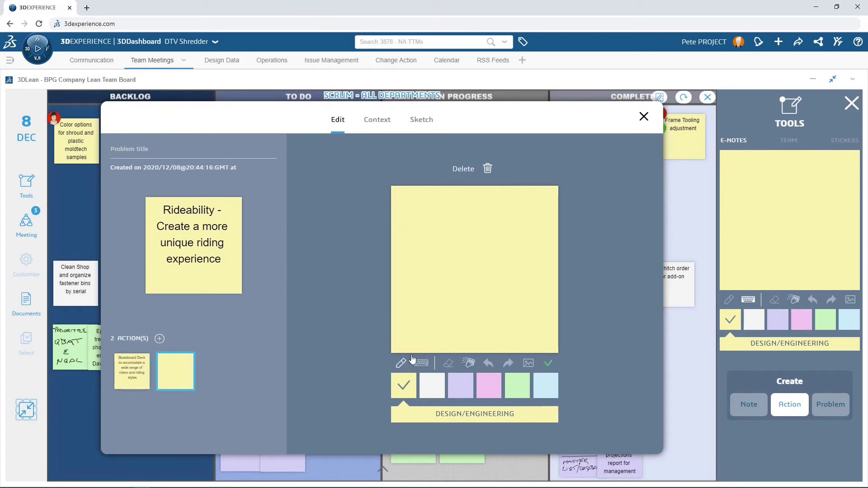
click(423, 363)
text(Pivoting system to integrate wit)
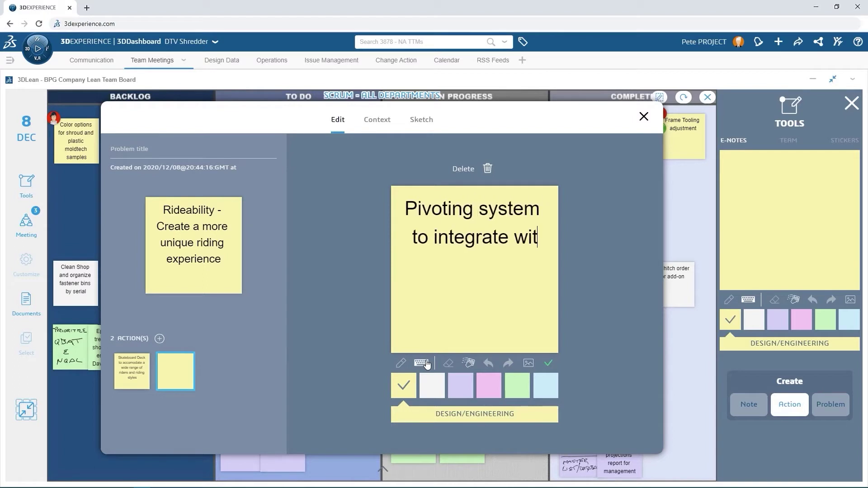
text(h current clutch to control tracks, left and right drive)
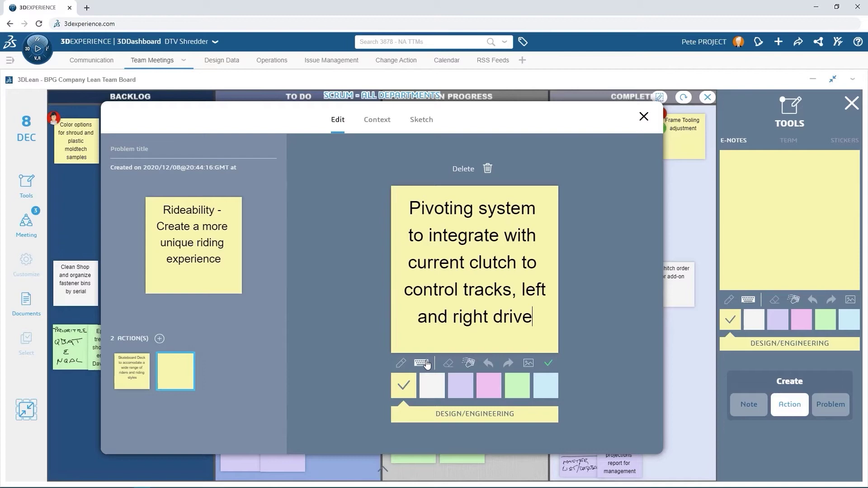
click(549, 364)
- Assign the Pivoting system action to the engineer and the Skateboard Deck action to the designer
click(789, 141)
click(743, 216)
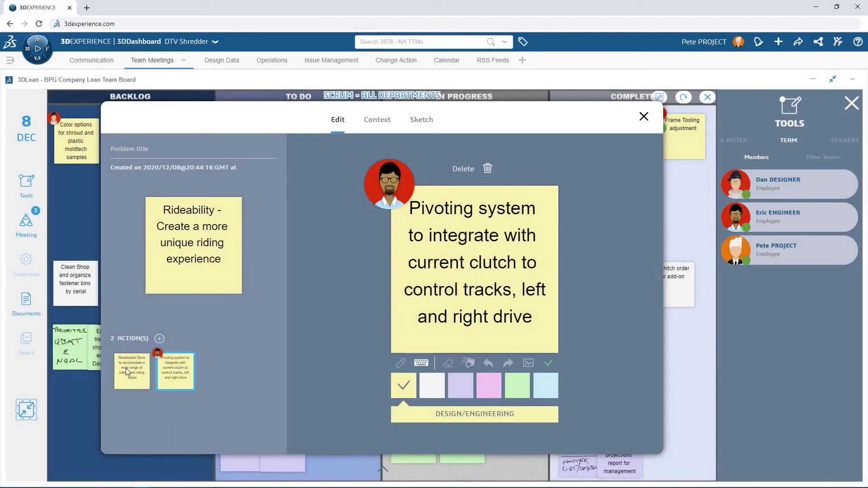
click(128, 368)
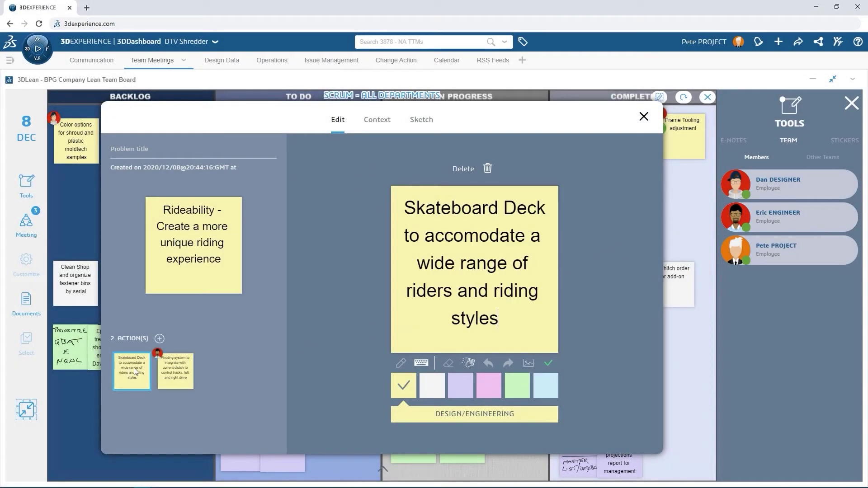
click(743, 188)
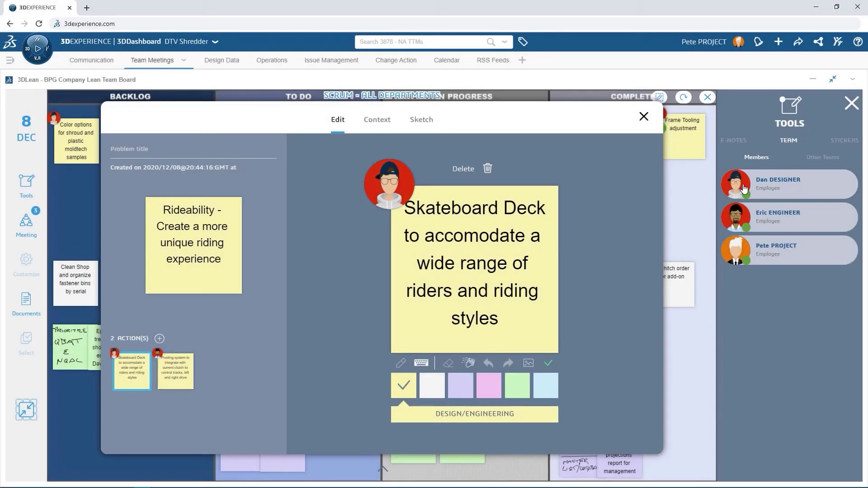
- Move the Rideability note into the In Progress column of the SCRUM board
click(643, 117)
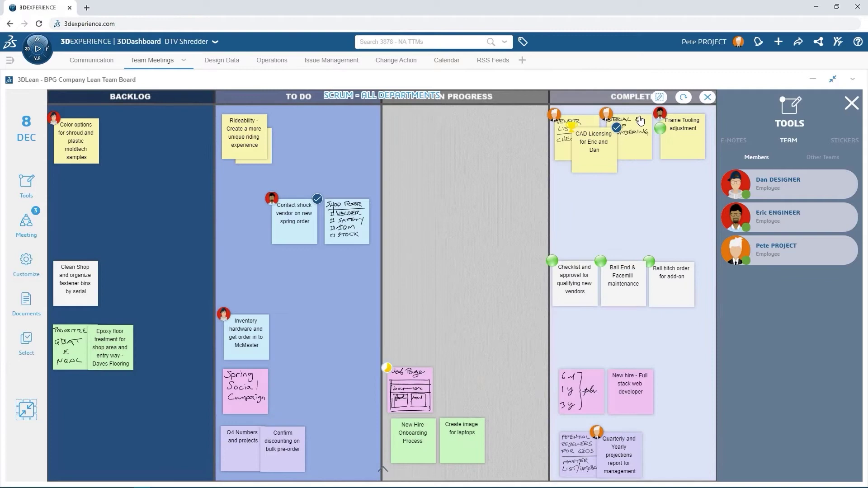
drag(252, 138, 420, 141)
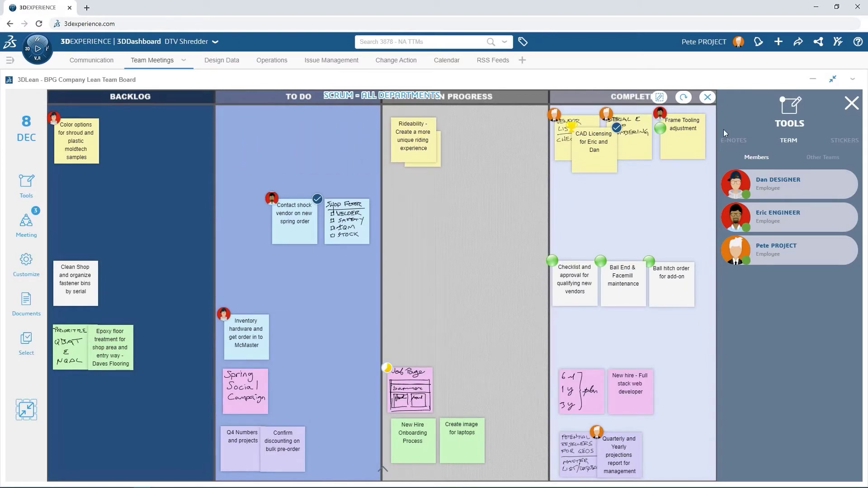
click(851, 103)
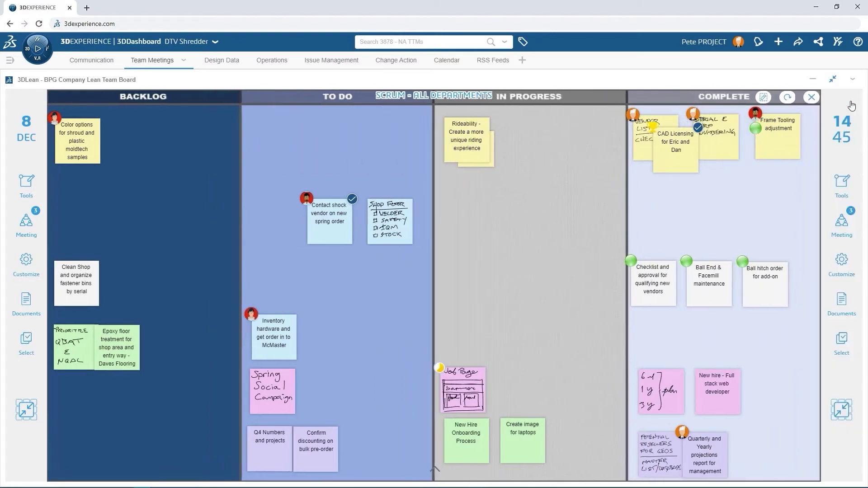
- In the Action Log, move the Skateboard Deck and Pivoting system actions from Waiting to Tomorrow
click(845, 412)
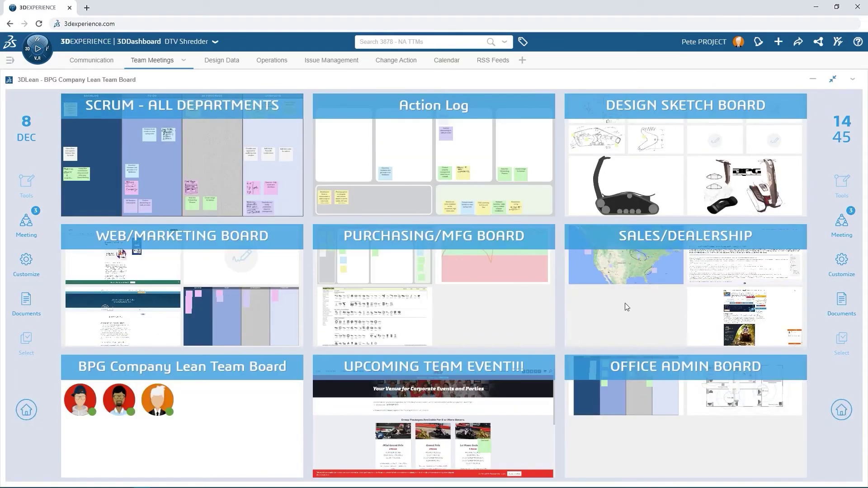
click(441, 178)
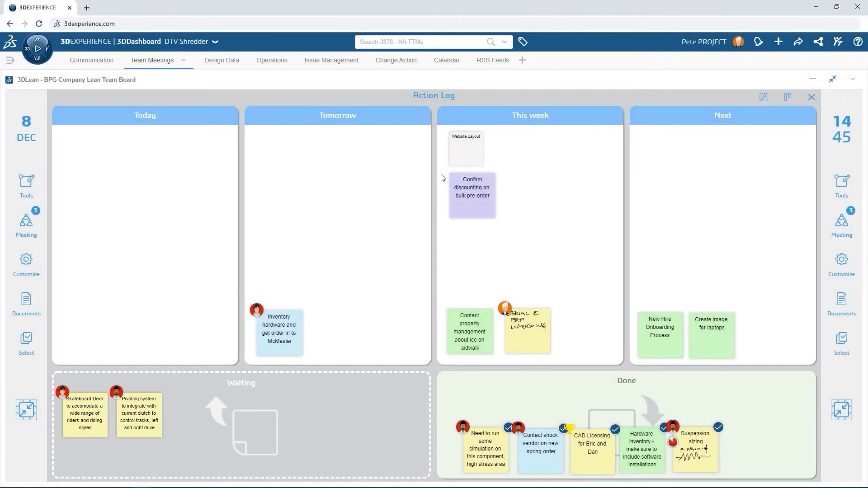
drag(87, 413, 284, 168)
drag(145, 418, 293, 222)
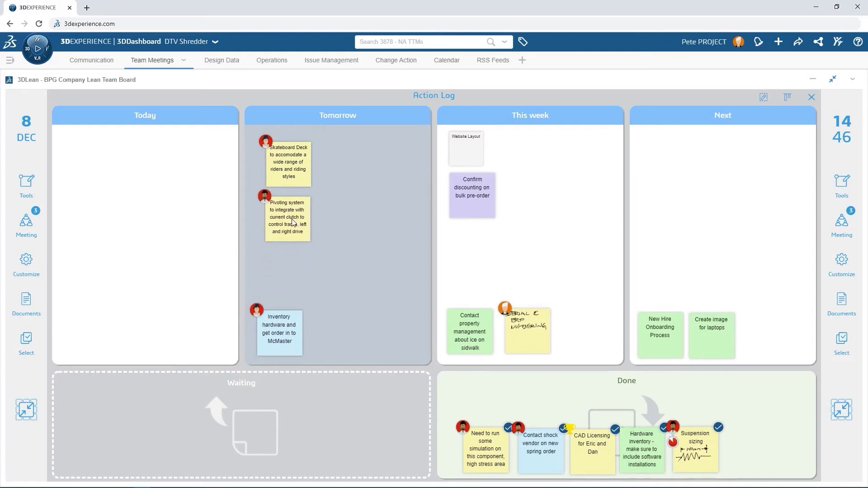
drag(293, 221, 293, 222)
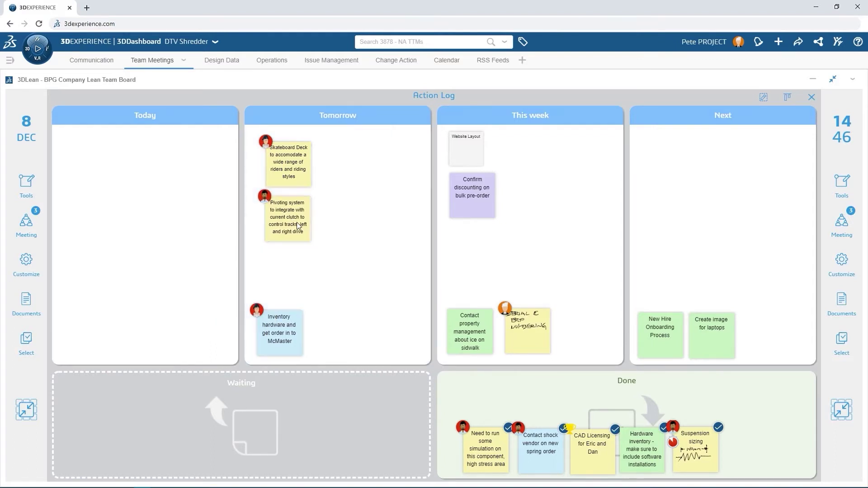
- Open the skateboard Board Design sketch full view from the Design Sketch Board
click(841, 410)
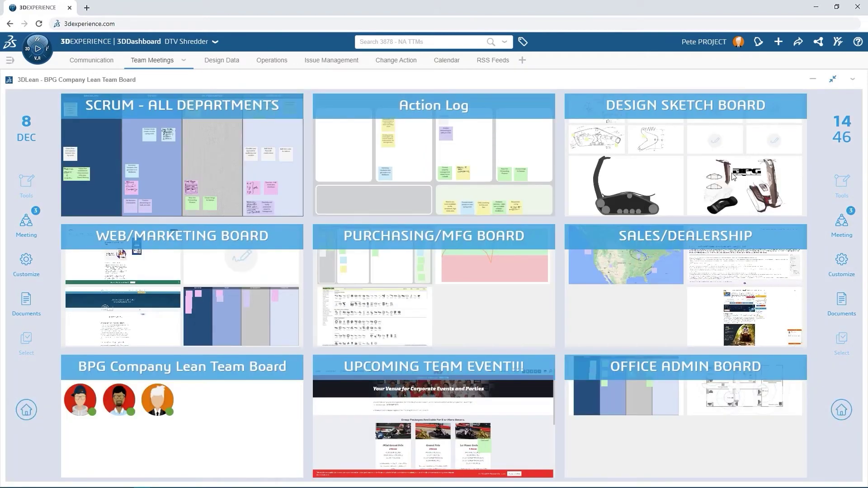
click(721, 161)
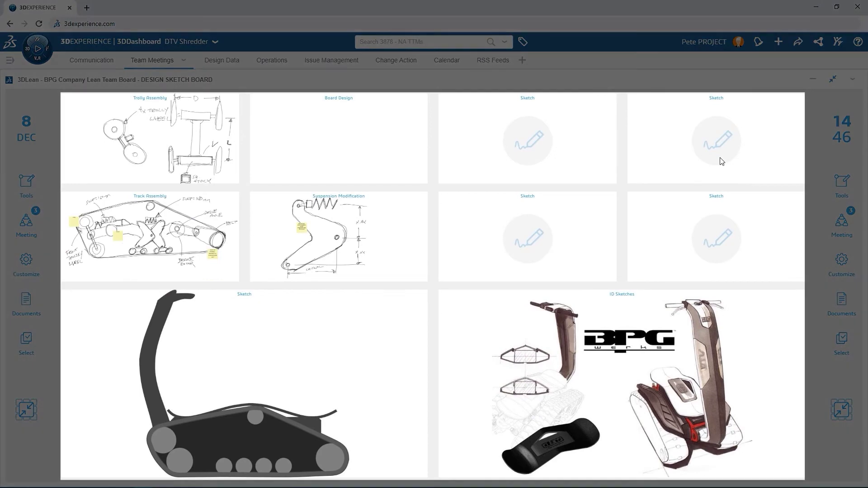
click(331, 129)
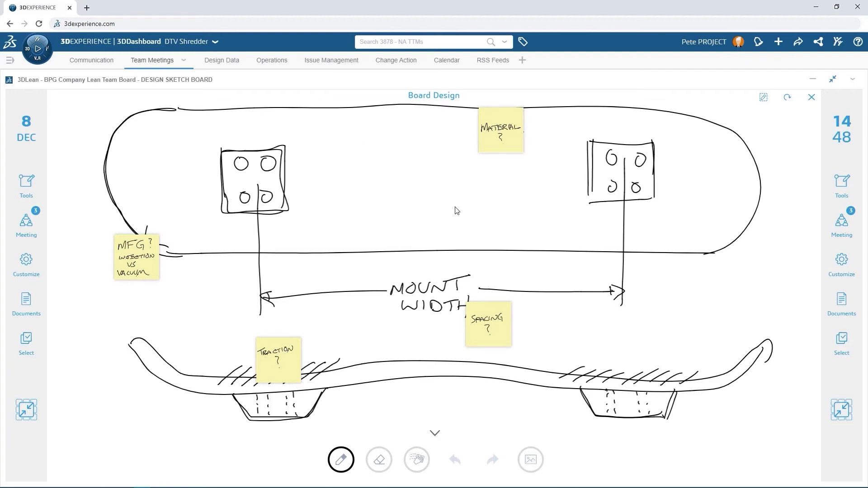
- Play the four-item meeting agenda, stepping through Action Log, Board Design and Track Assembly
click(837, 410)
click(837, 411)
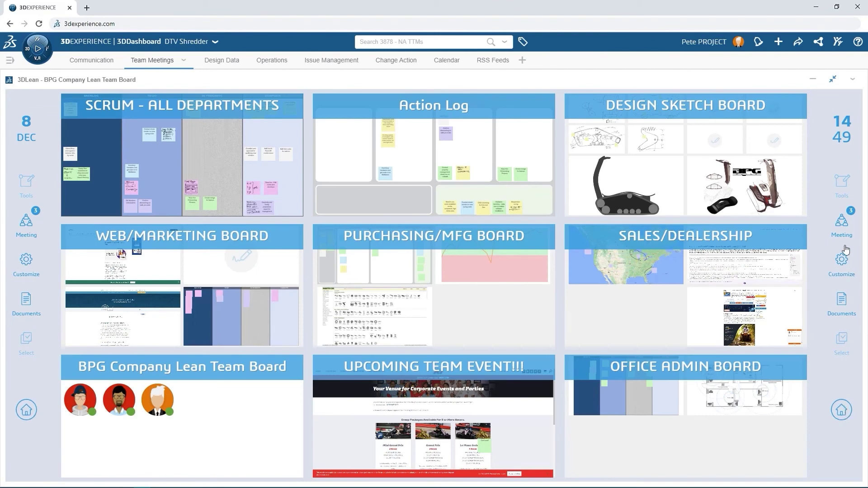
click(839, 226)
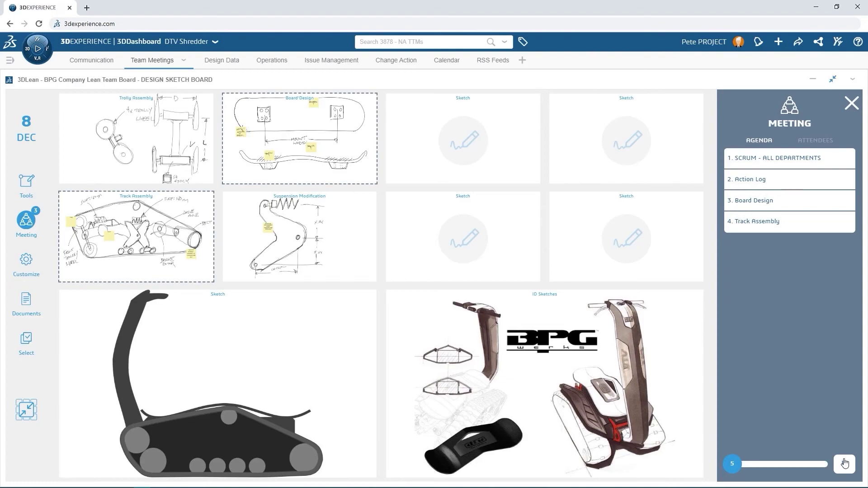
click(843, 463)
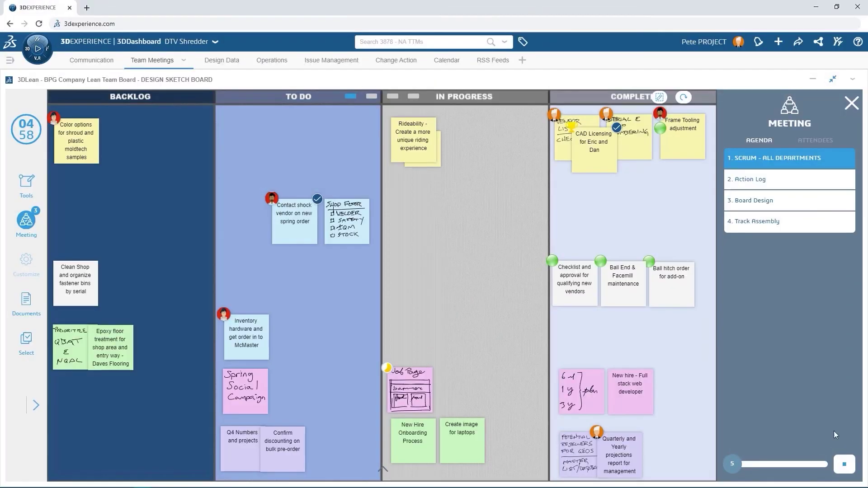
click(736, 183)
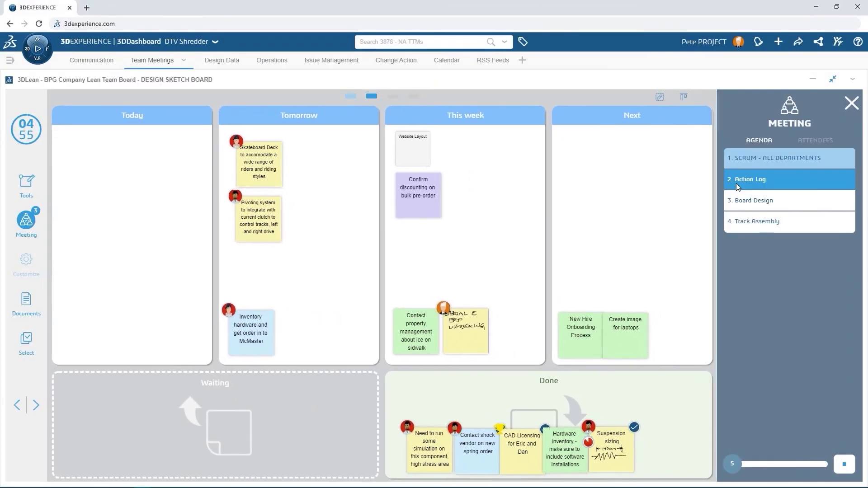
click(743, 208)
click(745, 221)
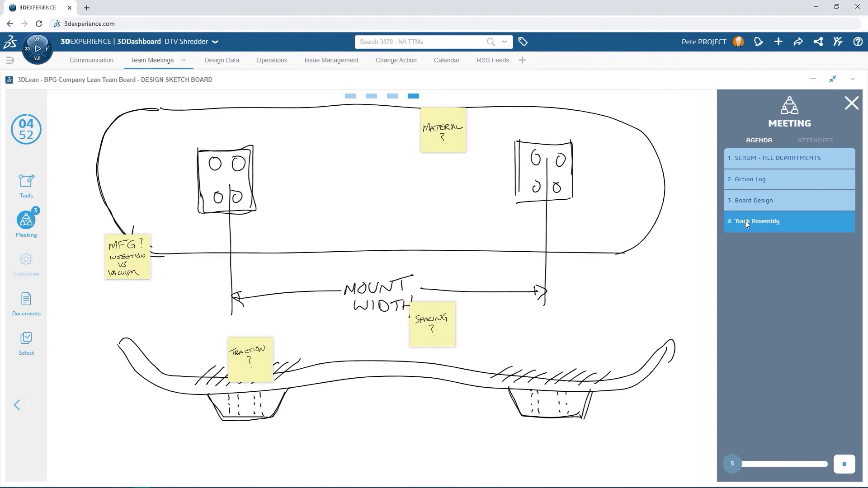